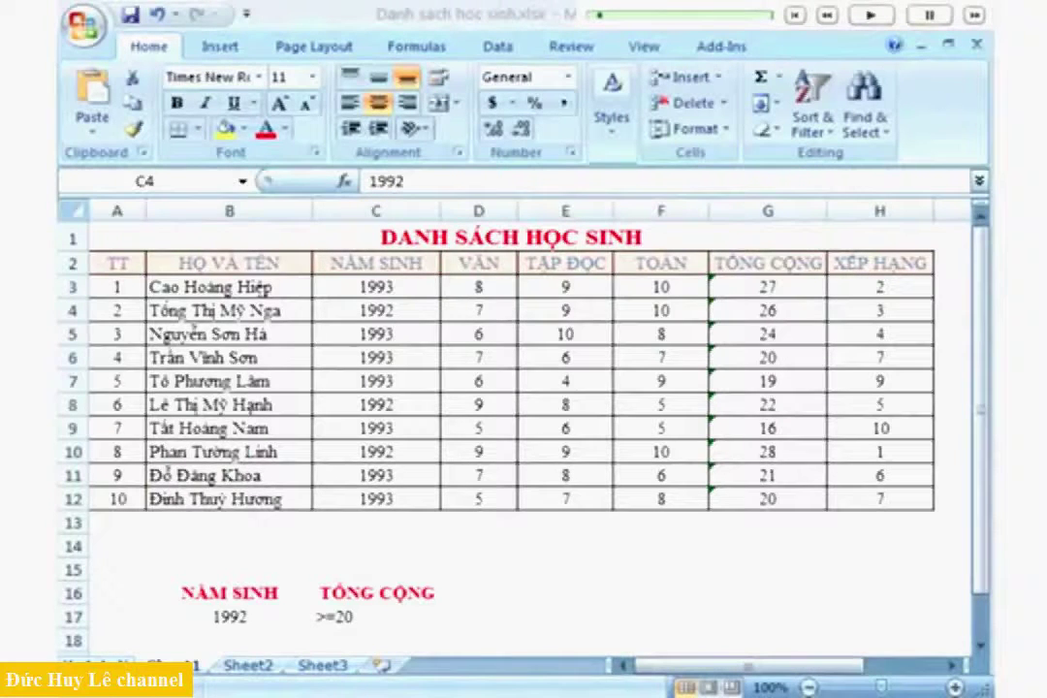
# Open the Advanced Filter dialog from the Data tab.
pyautogui.click(375, 310)
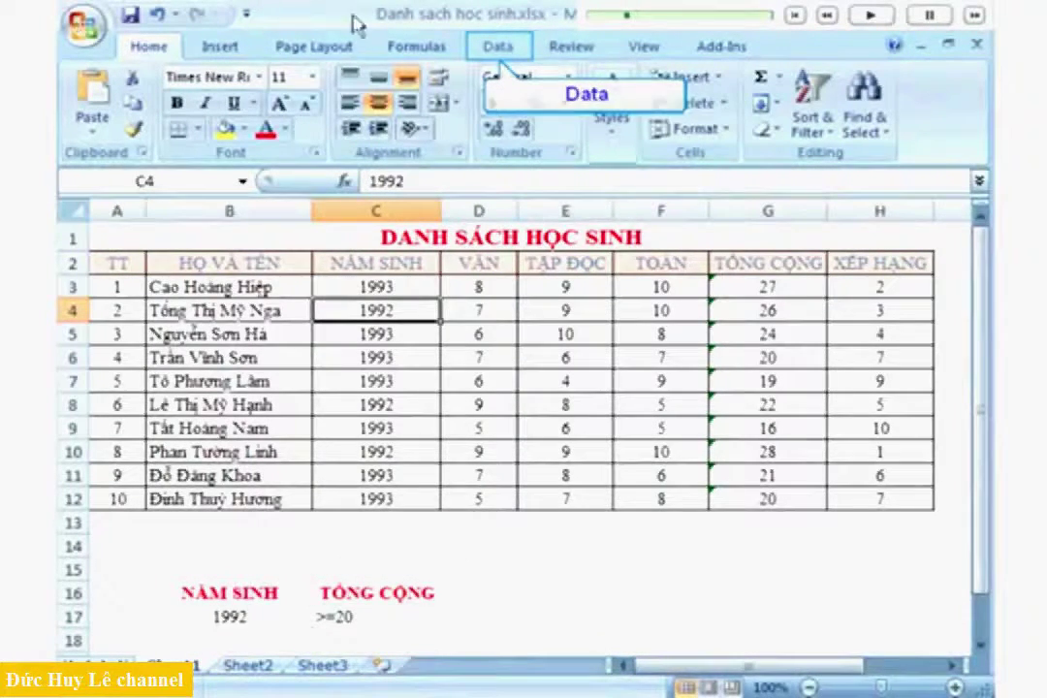
pyautogui.click(494, 49)
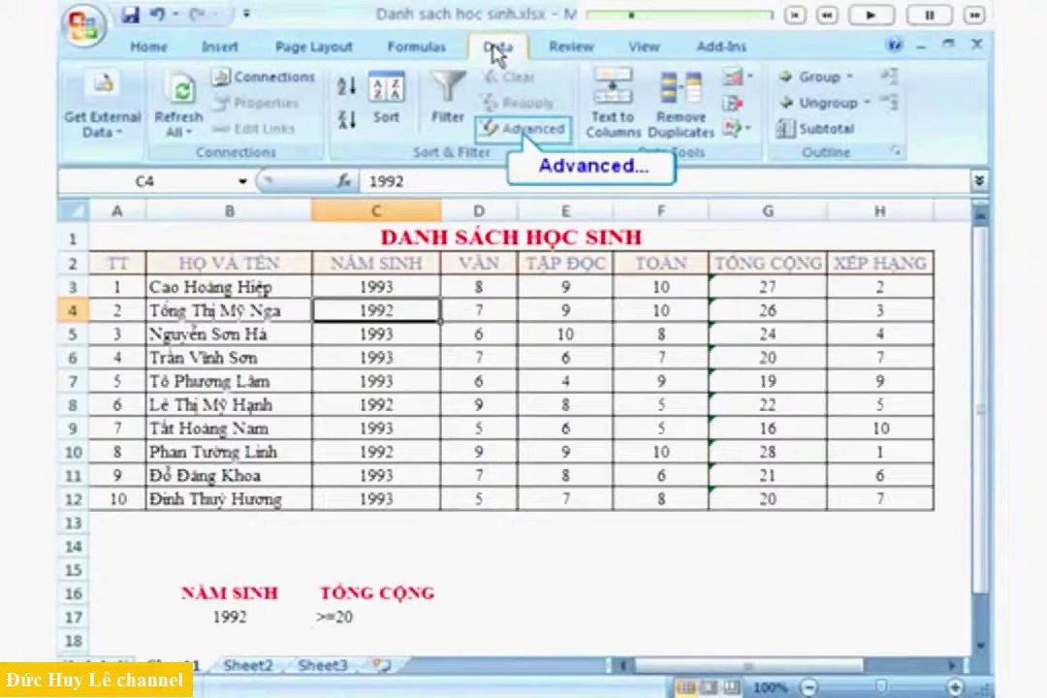
pyautogui.click(549, 130)
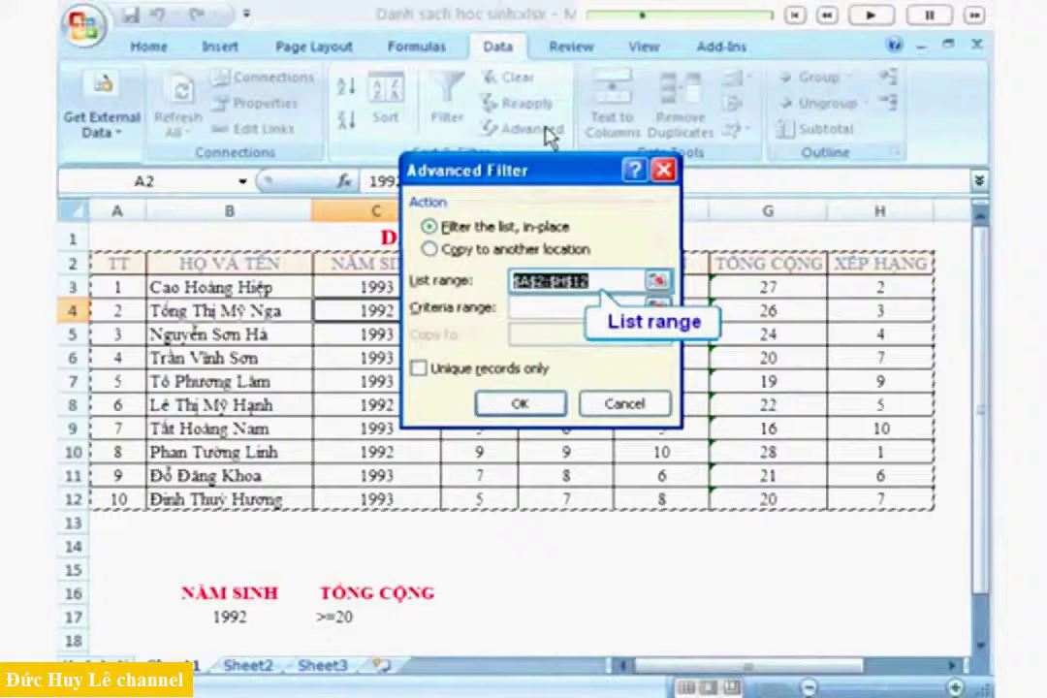
# Set the list range to the student table A2:H12.
pyautogui.click(585, 281)
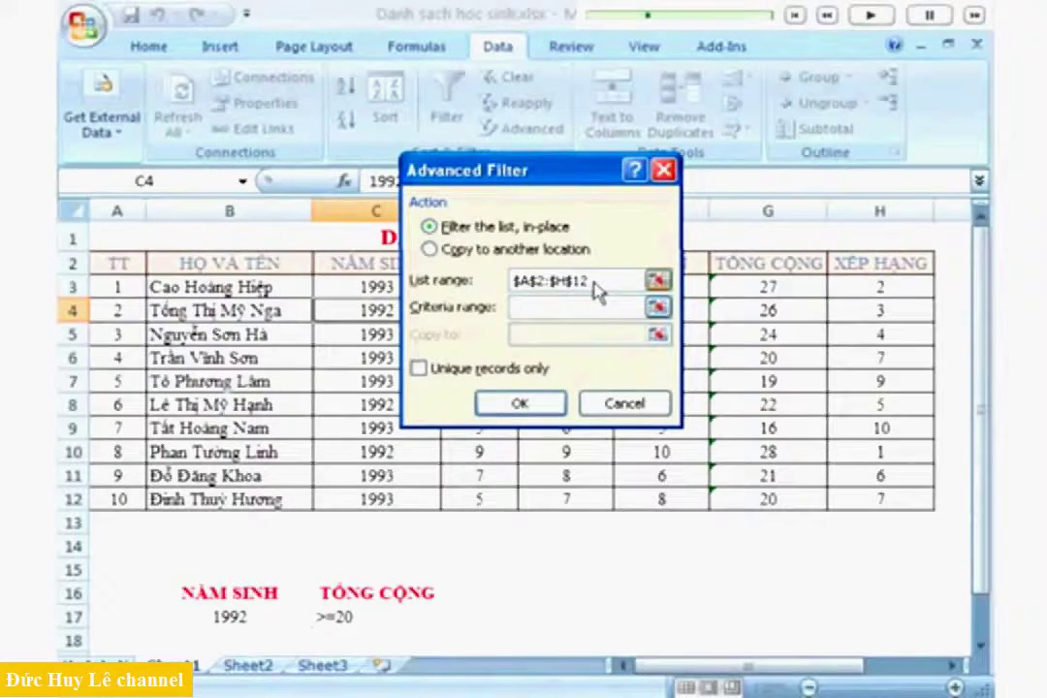
pyautogui.moveTo(587, 284); pyautogui.dragTo(497, 281)
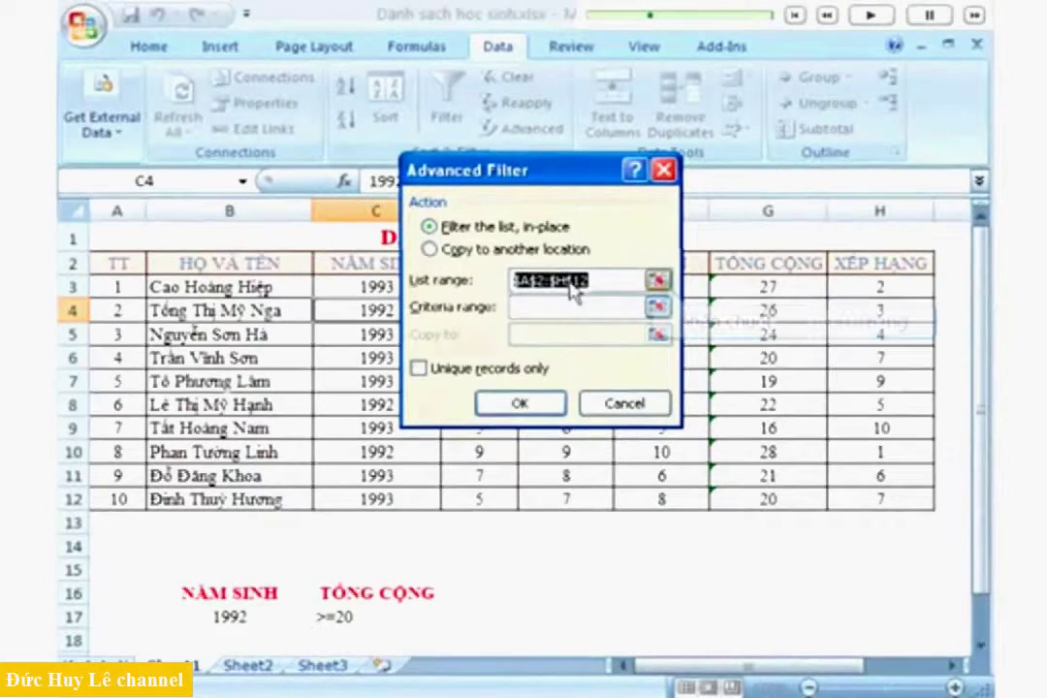
pyautogui.click(657, 281)
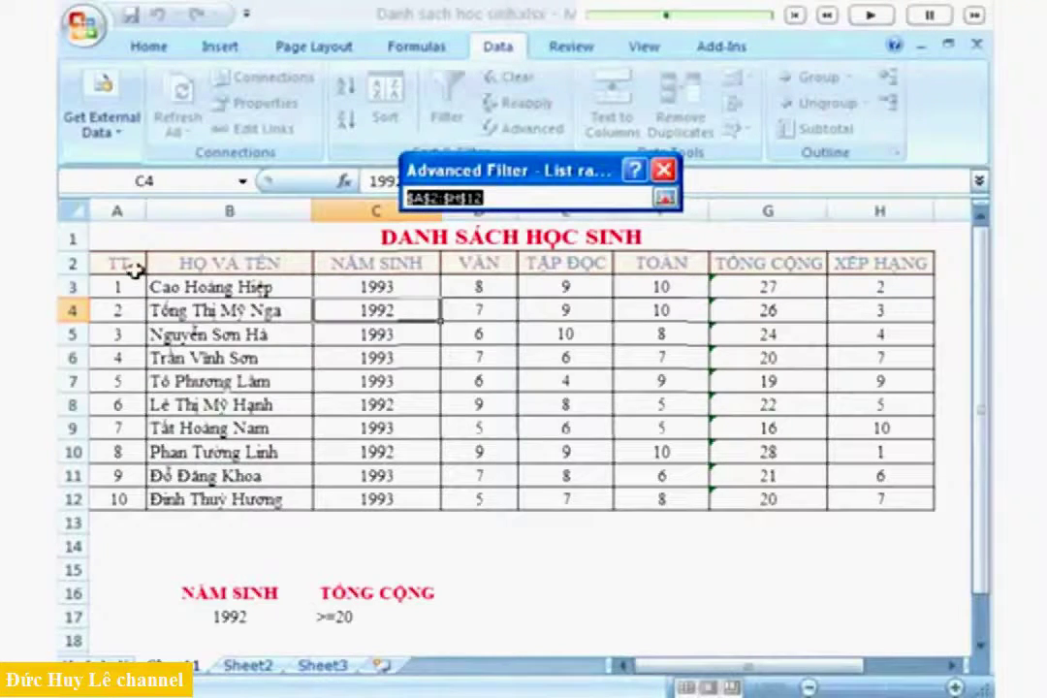
pyautogui.moveTo(136, 270); pyautogui.dragTo(862, 500)
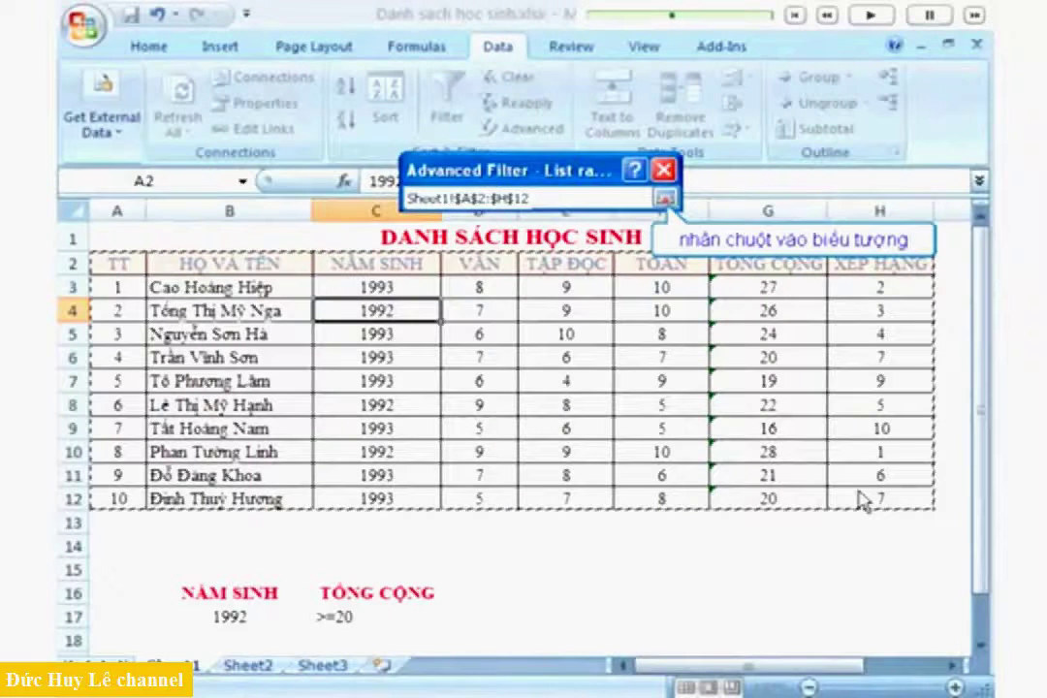
# Set the criteria range to B16:C17, holding birth year 1992 and total >=20.
pyautogui.click(664, 198)
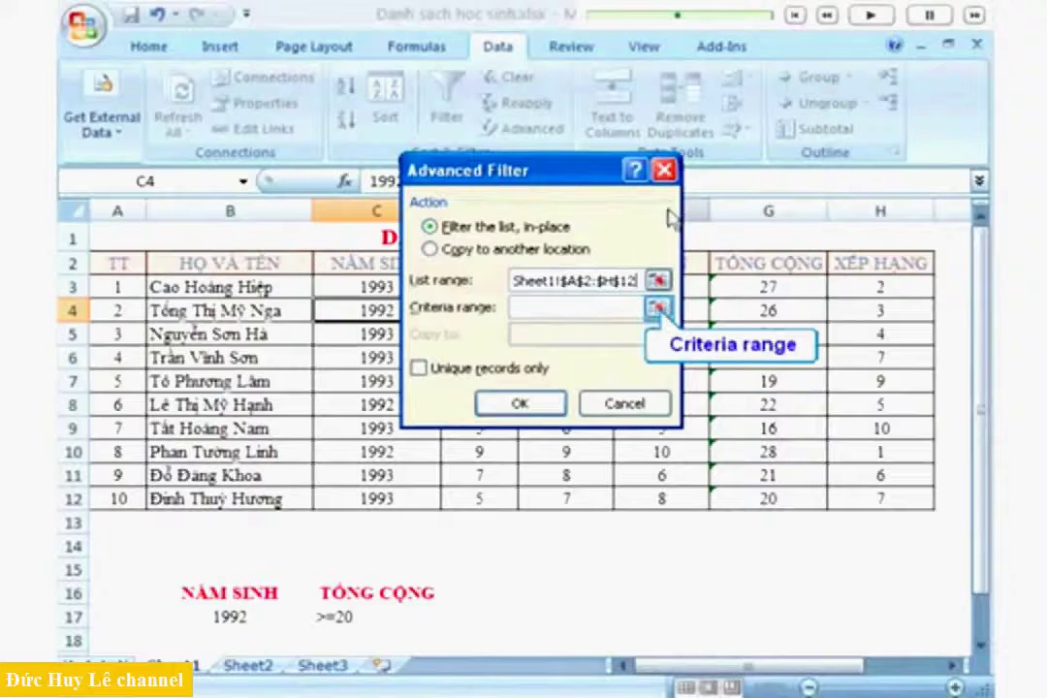
pyautogui.click(667, 308)
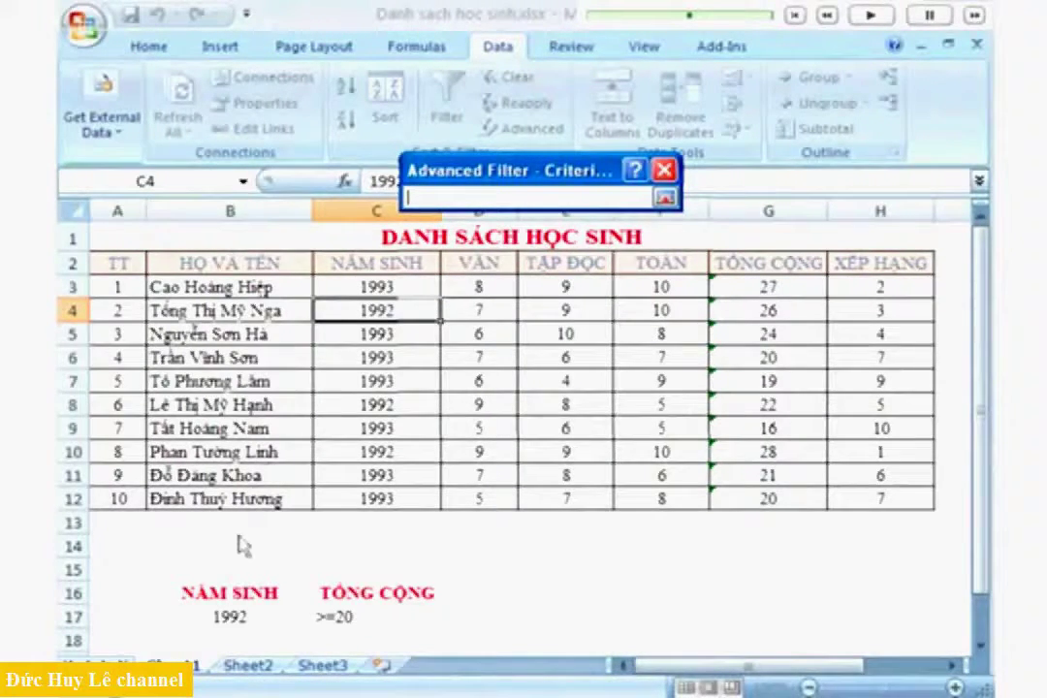
pyautogui.moveTo(232, 593); pyautogui.dragTo(372, 619)
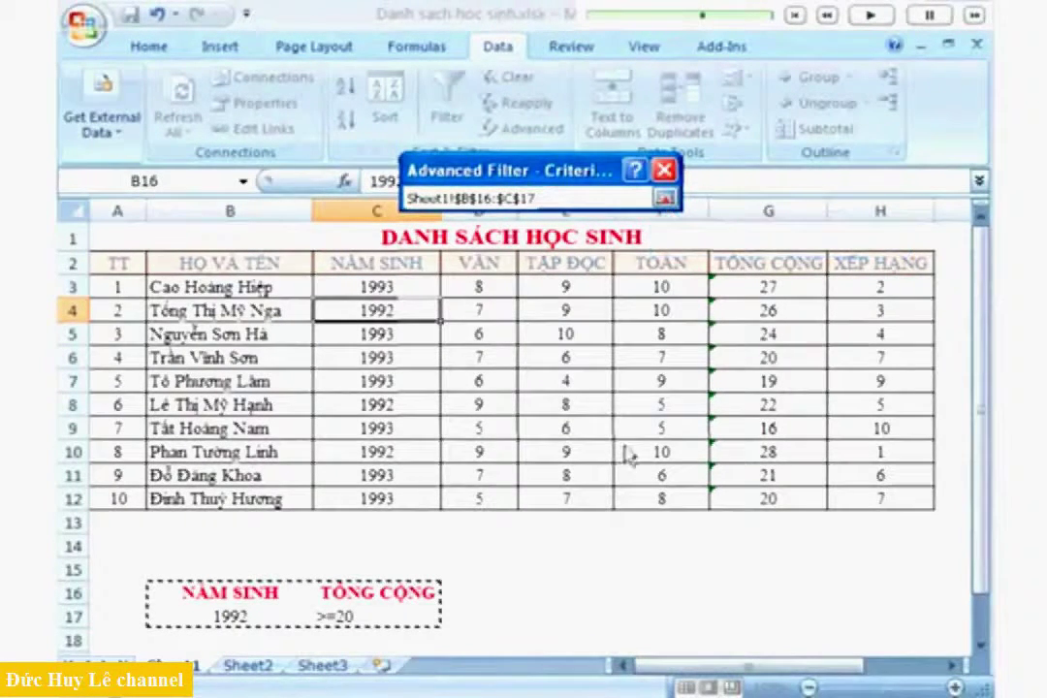
pyautogui.click(664, 200)
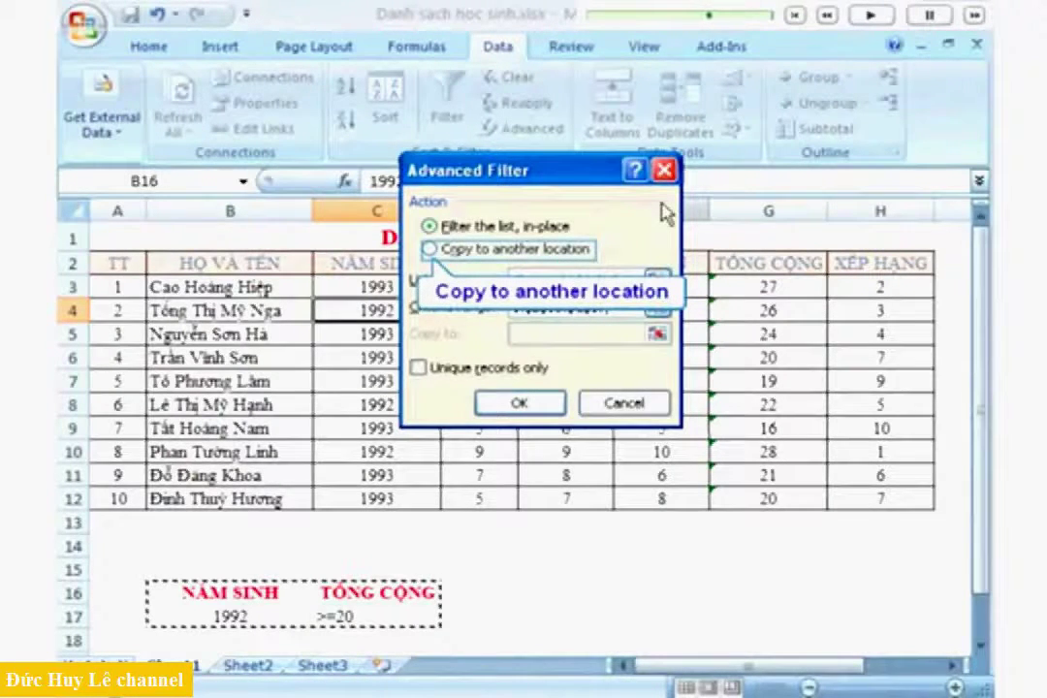
# Copy results to another location starting at A18 and run the filter.
pyautogui.click(443, 250)
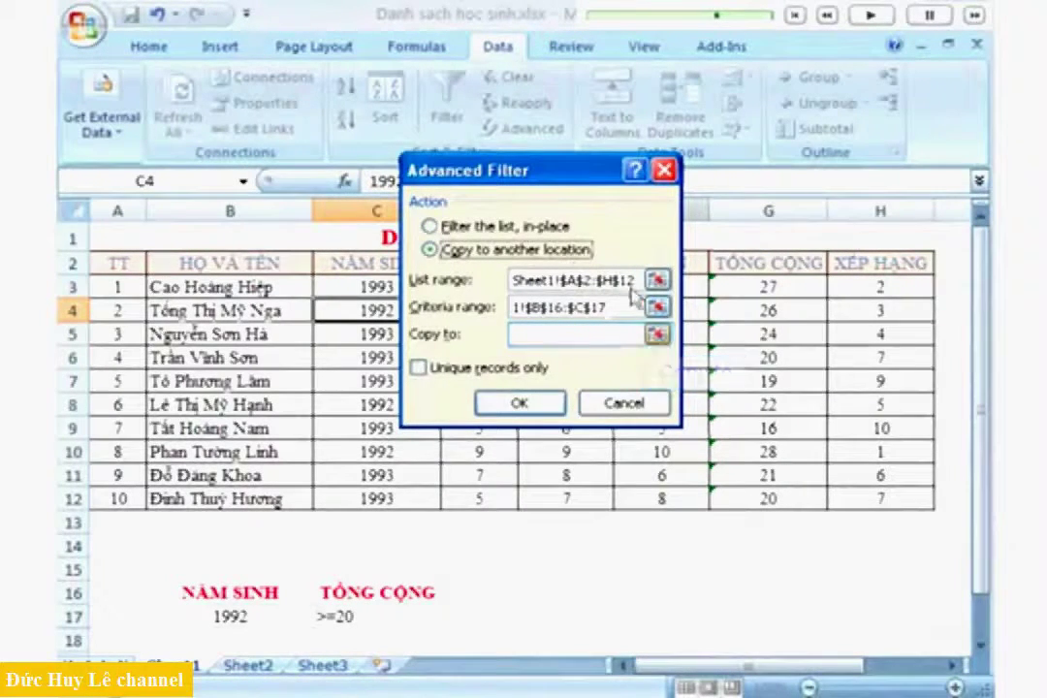
pyautogui.click(657, 334)
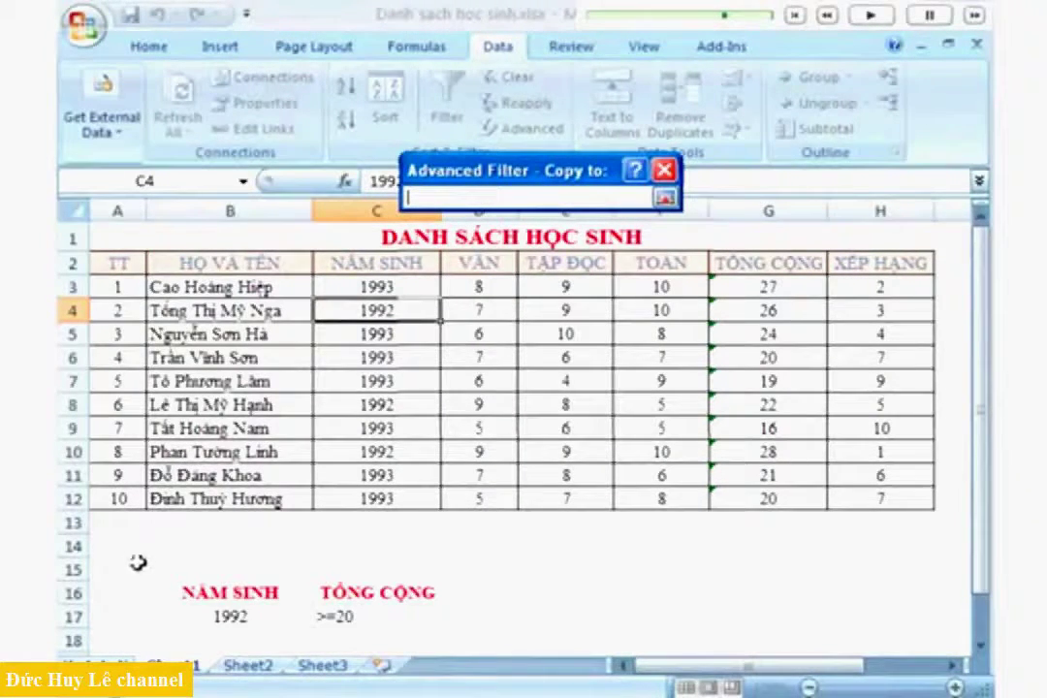
pyautogui.click(126, 643)
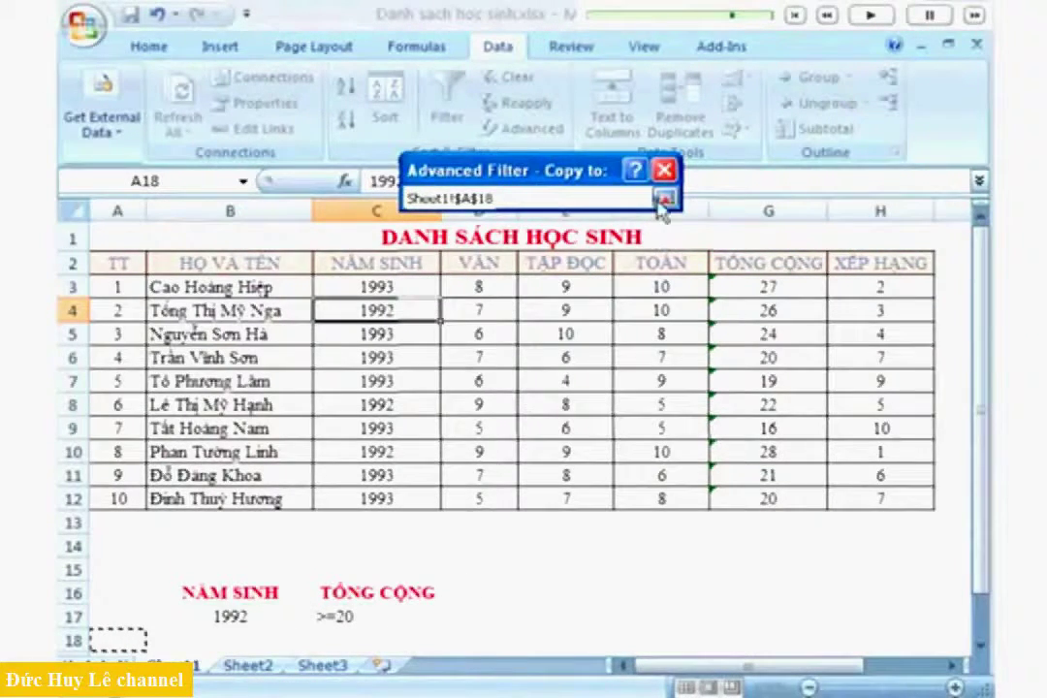
pyautogui.click(664, 198)
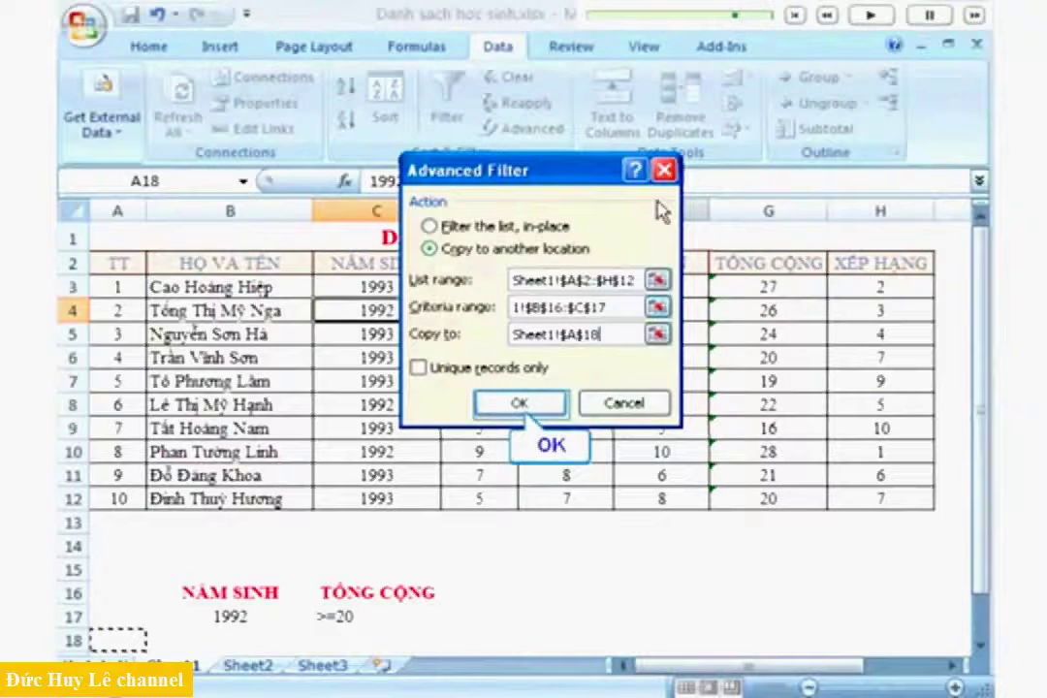
pyautogui.click(521, 409)
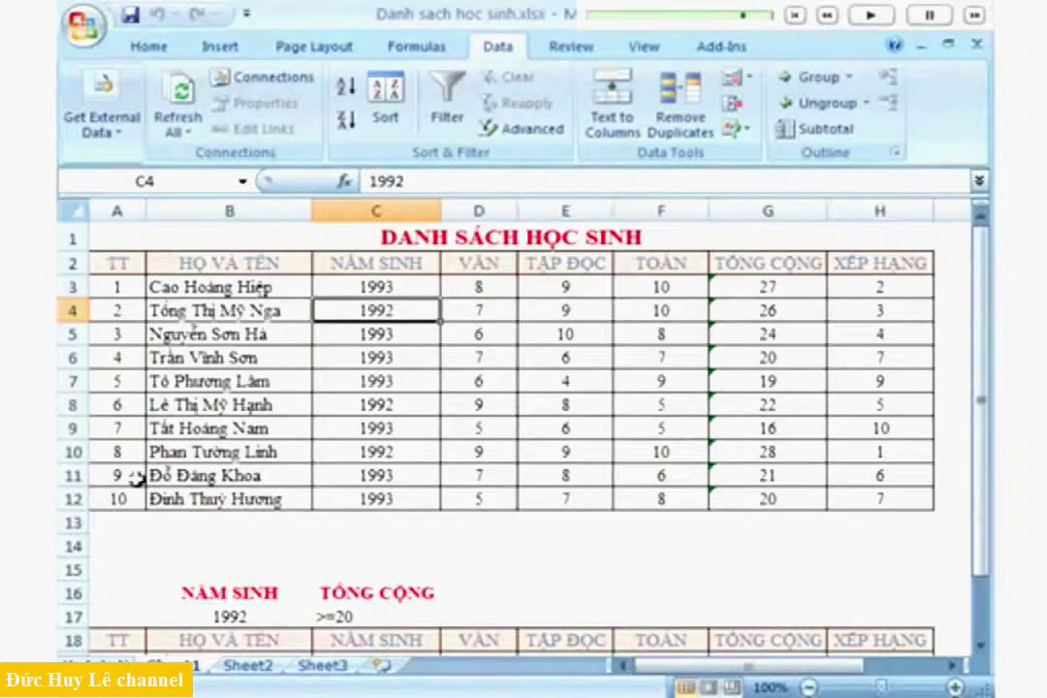
# Select the earlier filtered copy at A18, C20 and E20 to remove it.
pyautogui.scroll(-2, 126, 498)
pyautogui.click(131, 496)
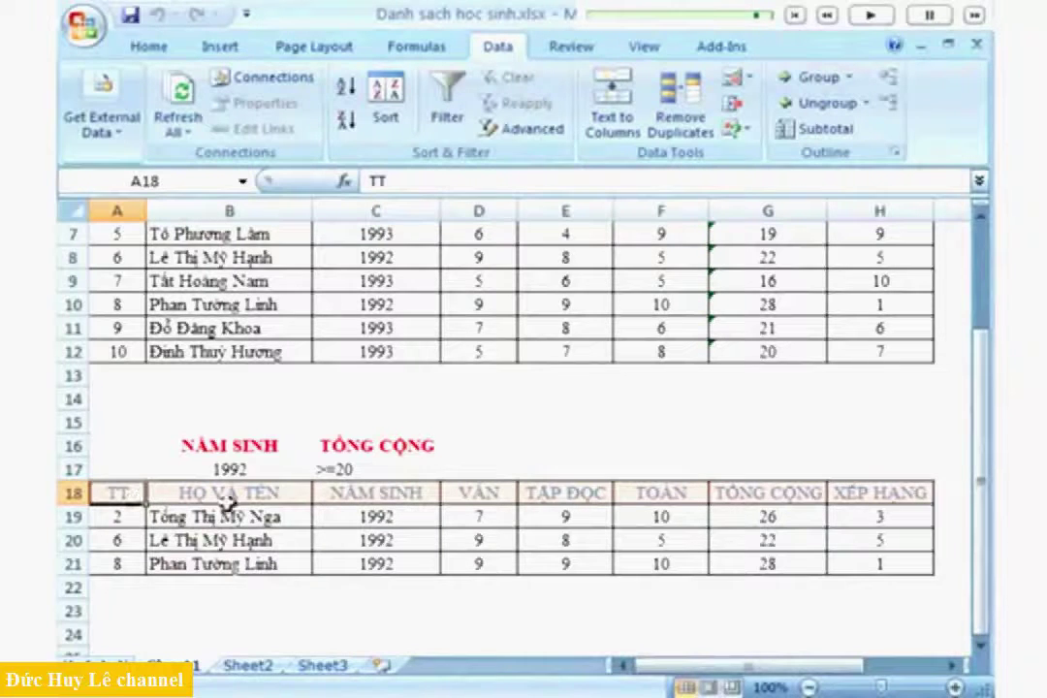
pyautogui.click(354, 539)
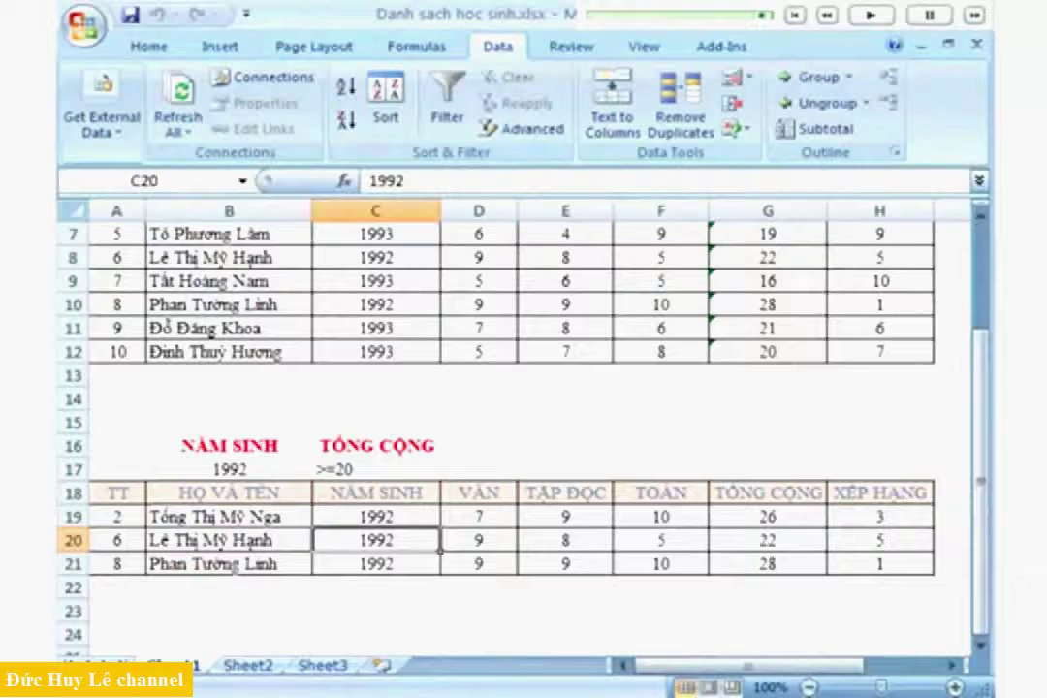
pyautogui.click(566, 540)
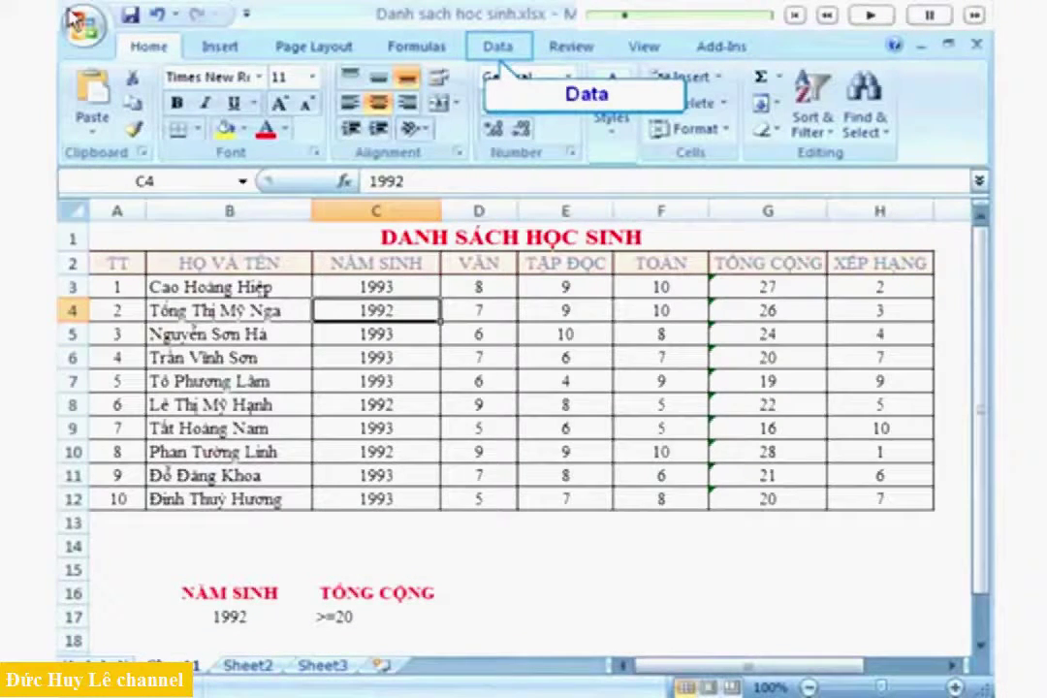
# Reopen Advanced Filter and replace the list range with A2:H12.
pyautogui.click(495, 53)
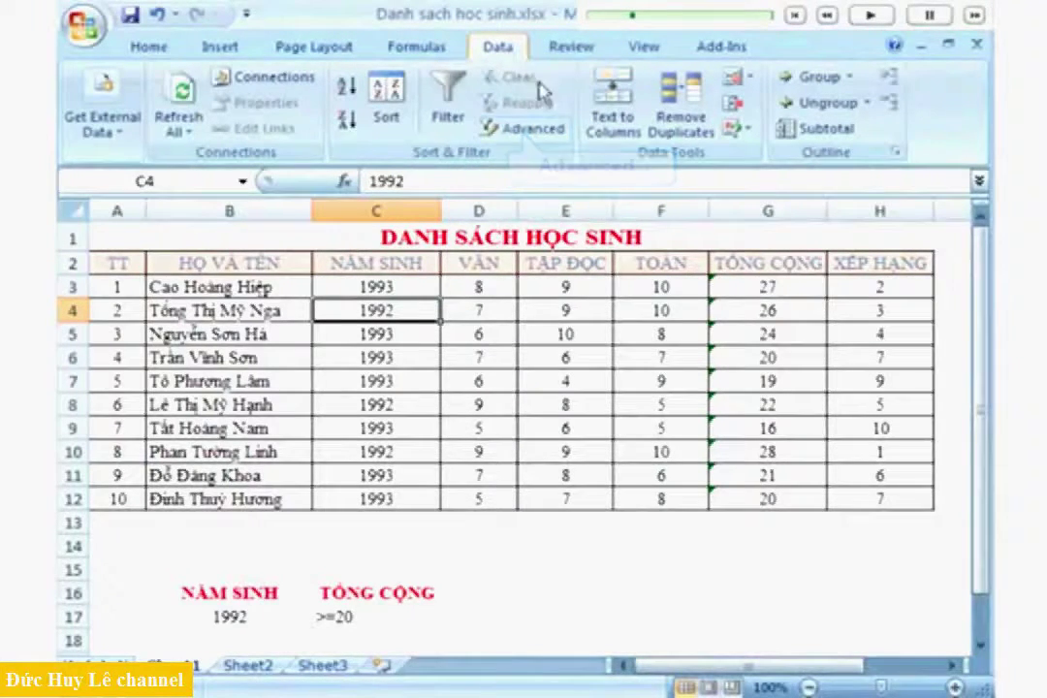
pyautogui.click(549, 130)
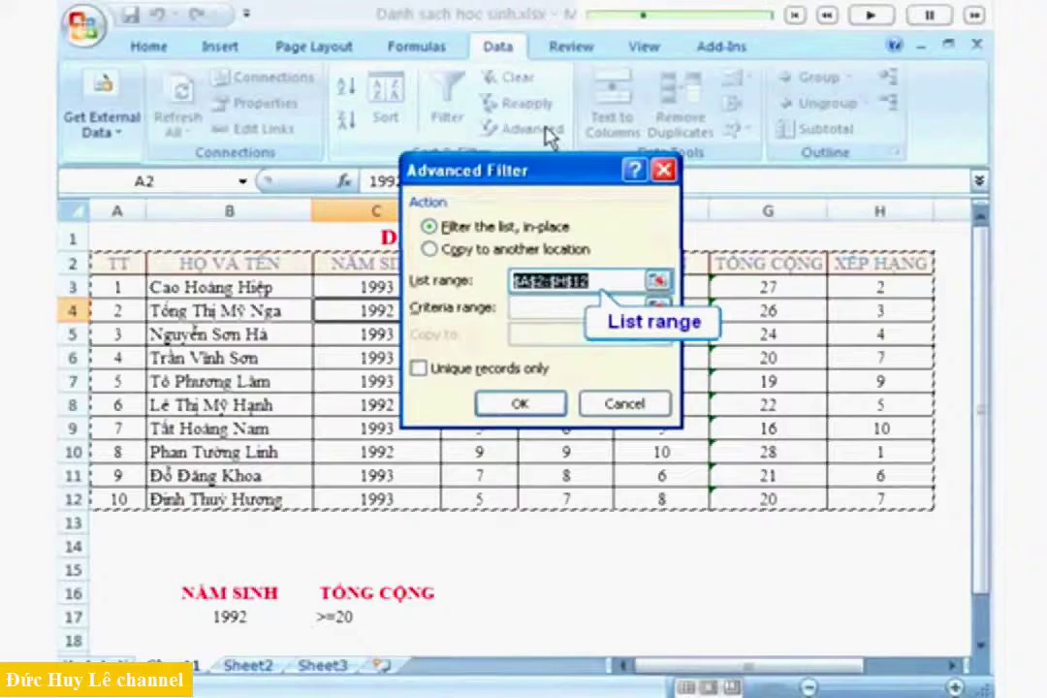
pyautogui.click(586, 290)
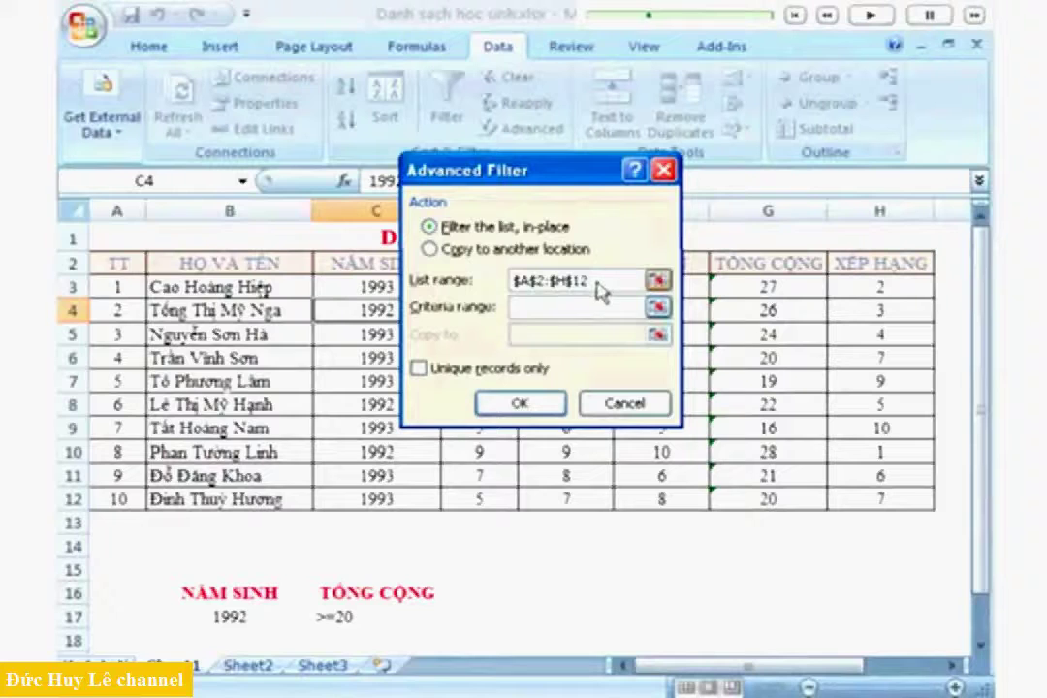
pyautogui.doubleClick(581, 289)
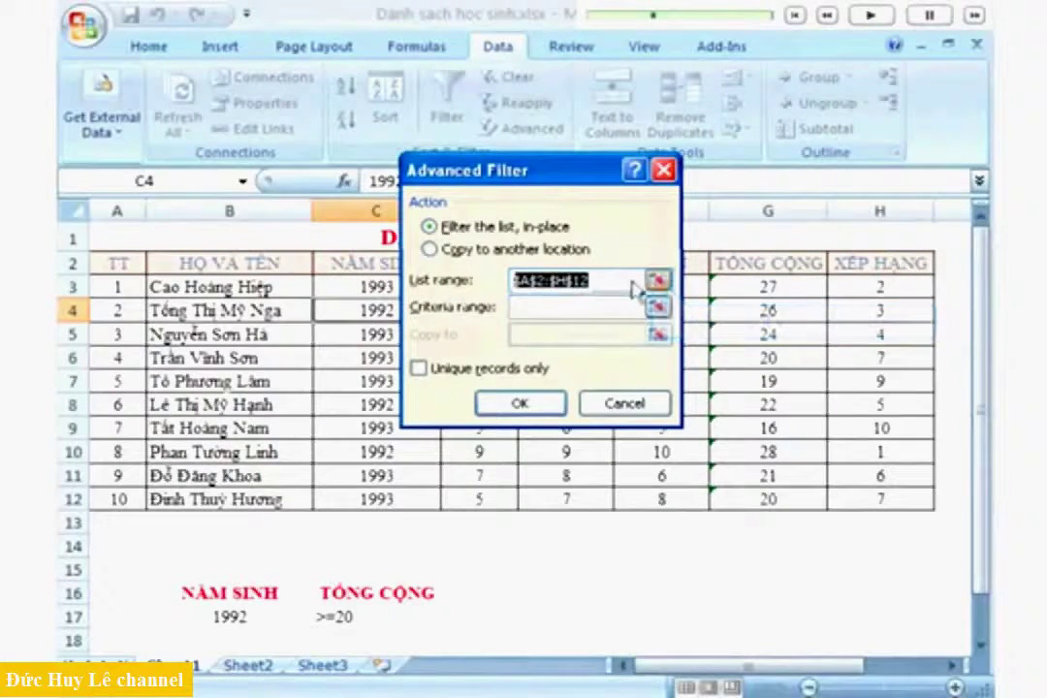
pyautogui.click(657, 281)
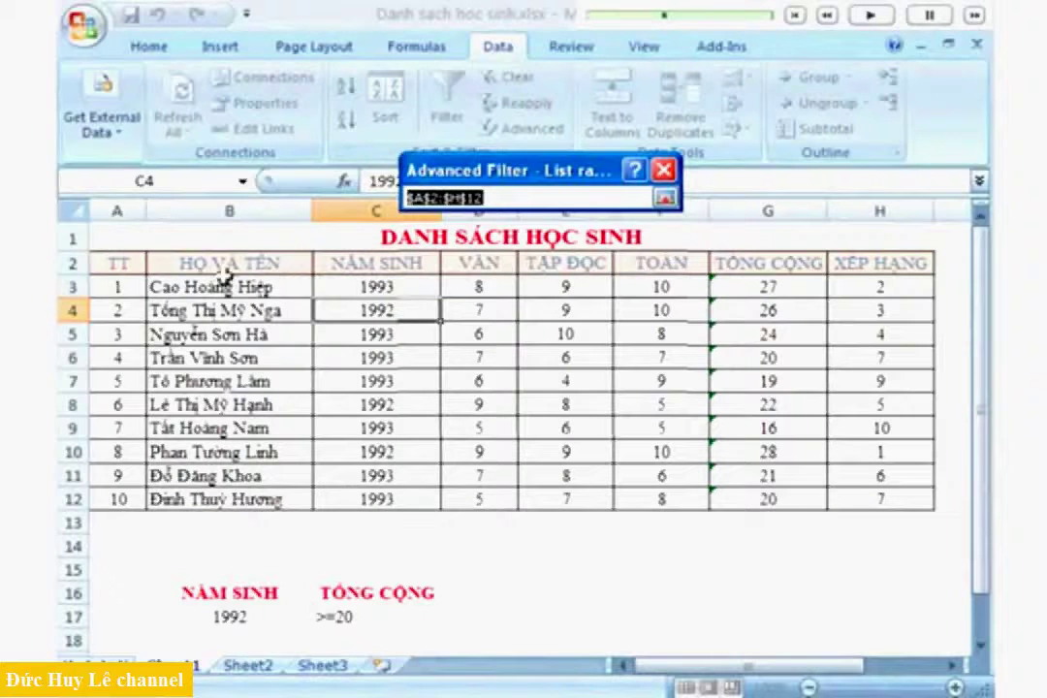
pyautogui.moveTo(136, 270); pyautogui.dragTo(863, 502)
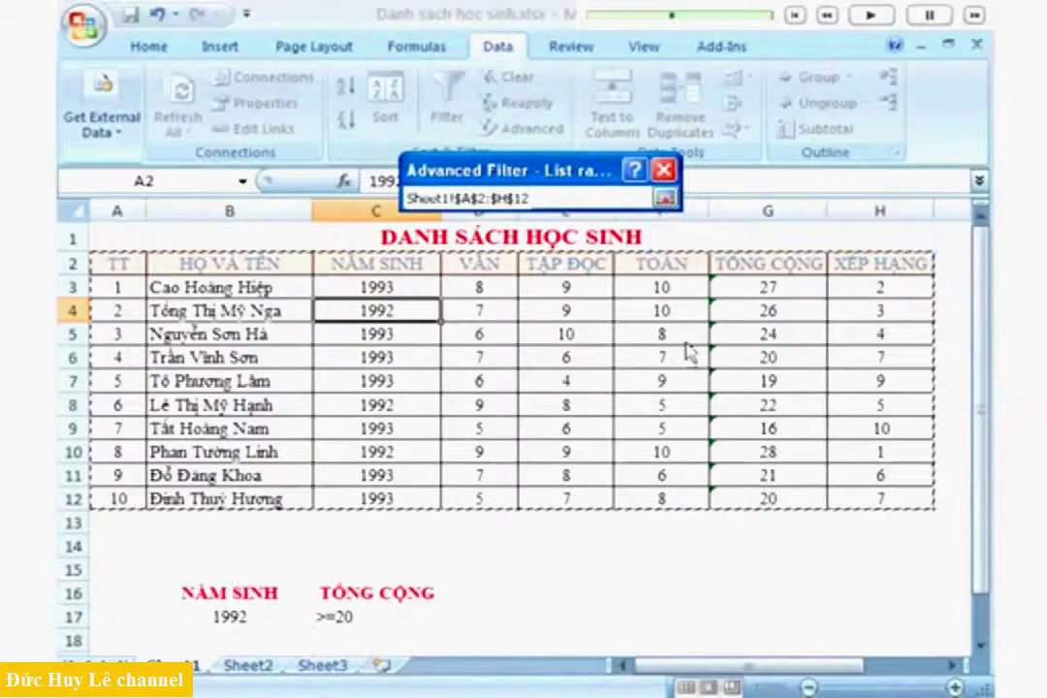
pyautogui.click(665, 198)
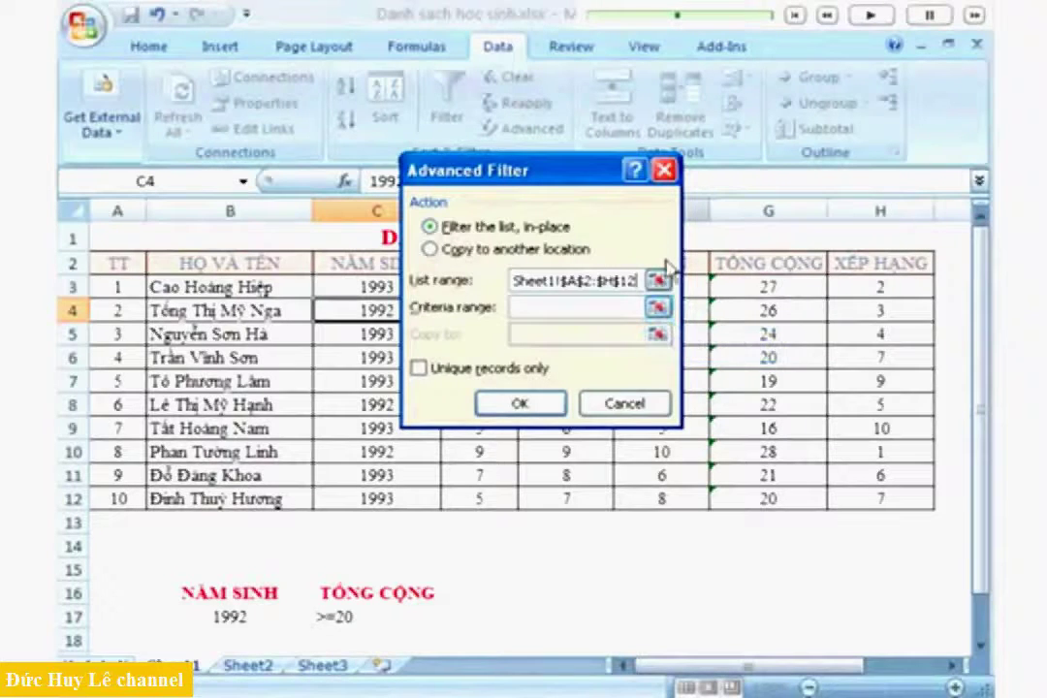
# Set the criteria range to B16:C17 (birth year 1992, total >=20).
pyautogui.click(661, 308)
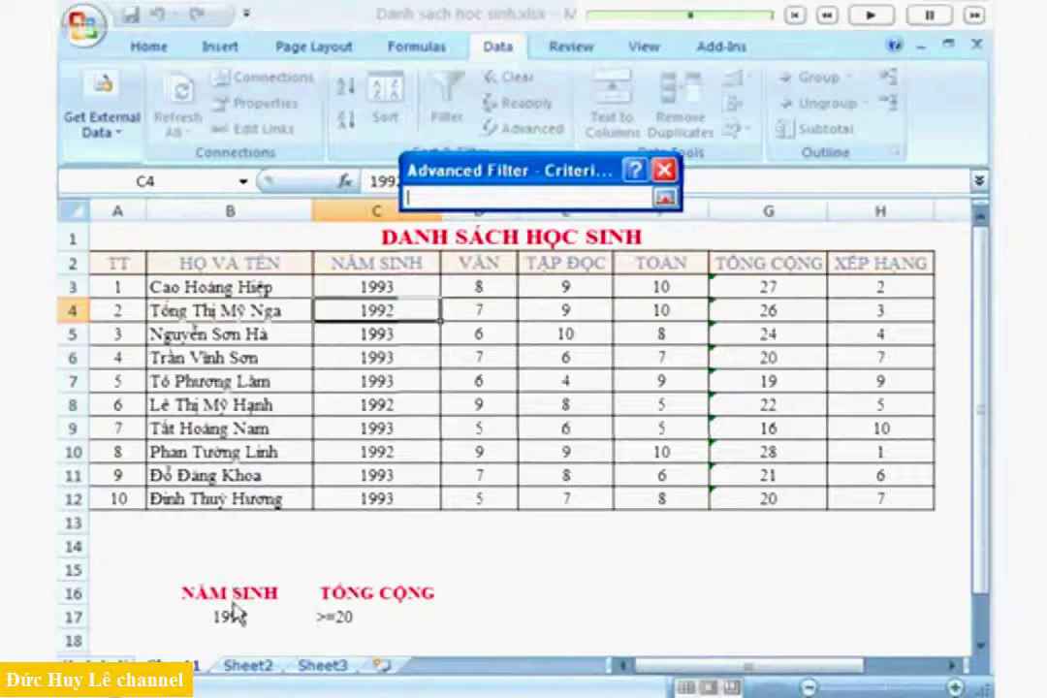
pyautogui.moveTo(237, 597); pyautogui.dragTo(372, 618)
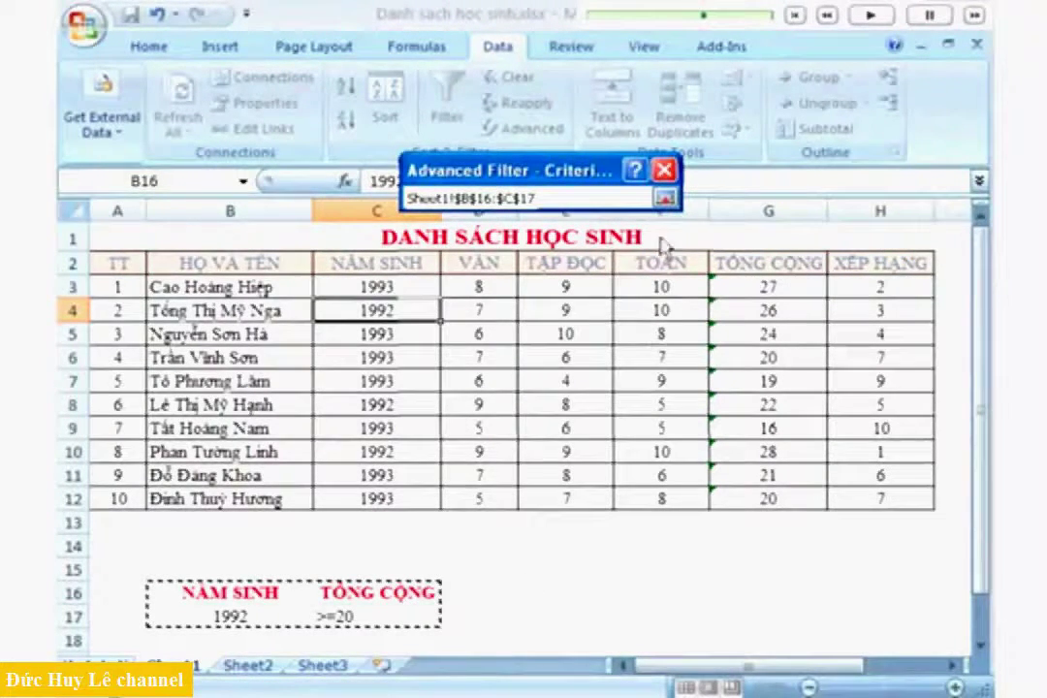
pyautogui.click(665, 198)
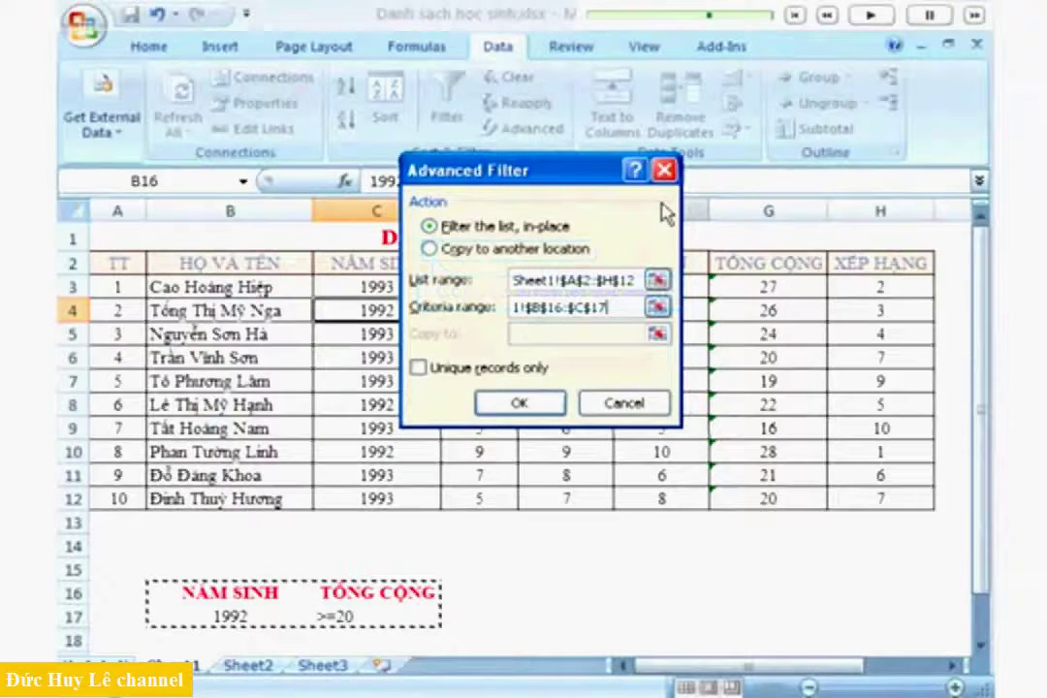
# Choose 'Copy to another location' with destination cell A18.
pyautogui.click(443, 251)
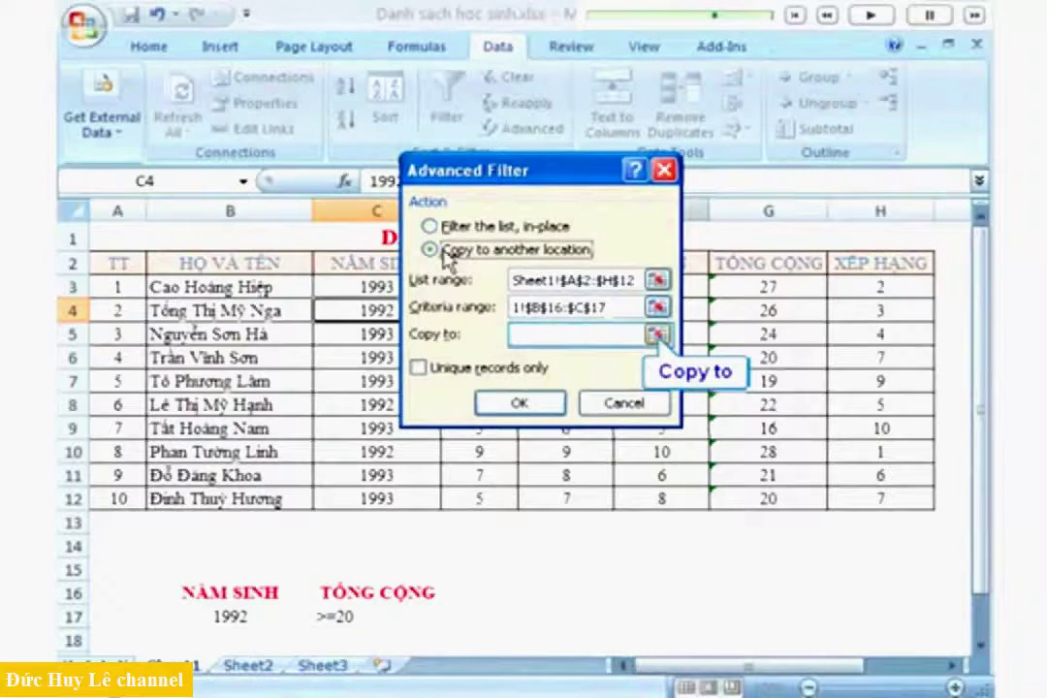
pyautogui.click(657, 335)
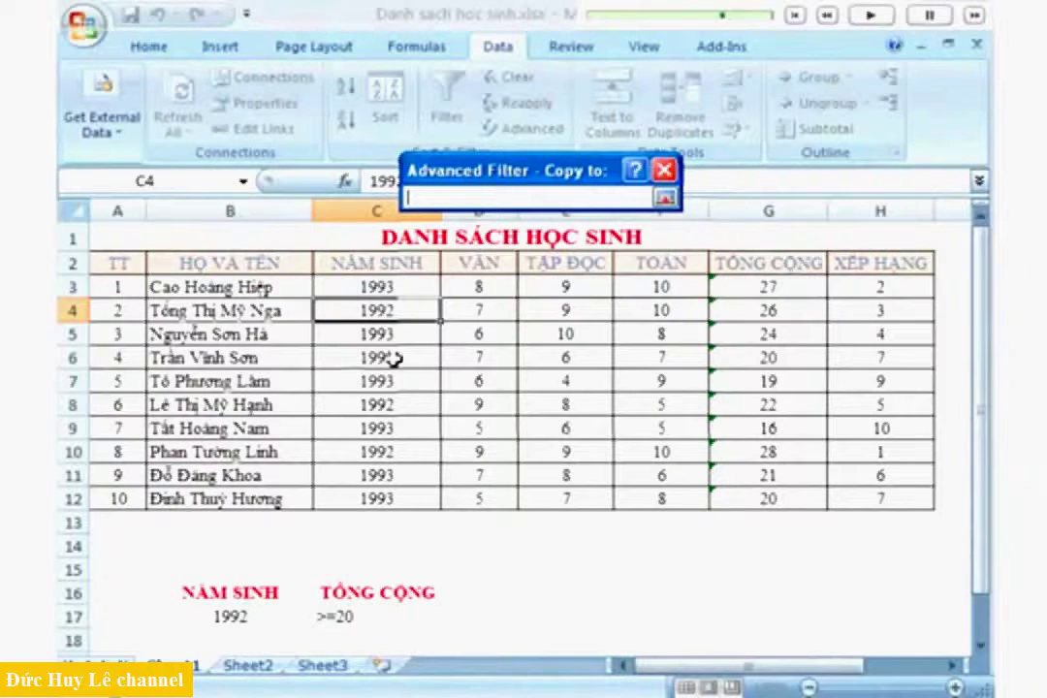
pyautogui.click(128, 648)
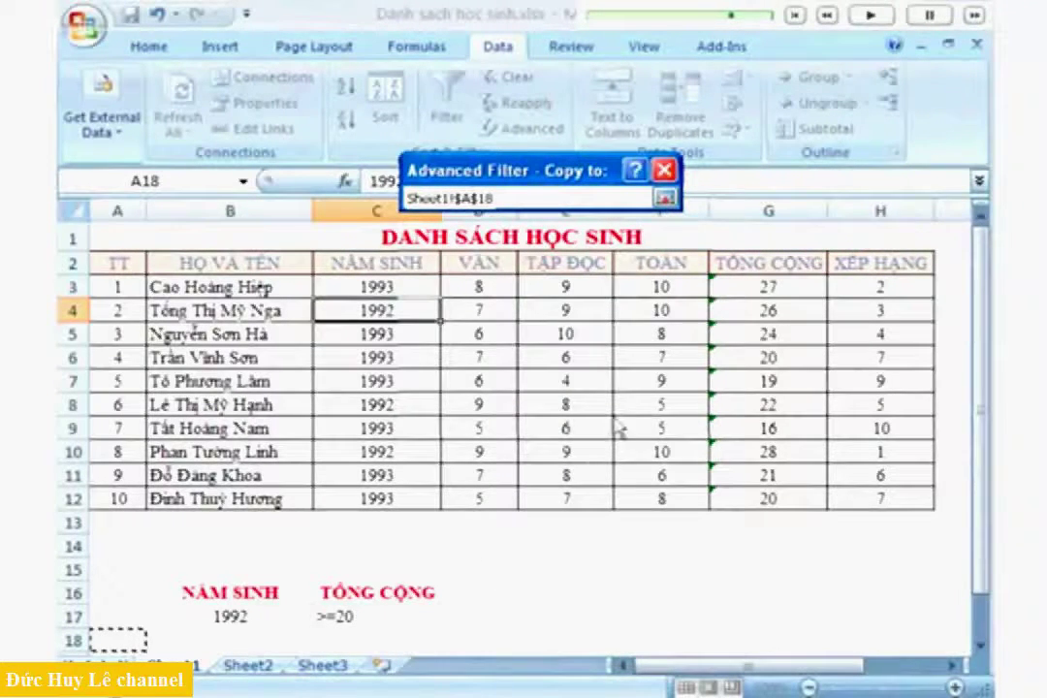
pyautogui.click(664, 198)
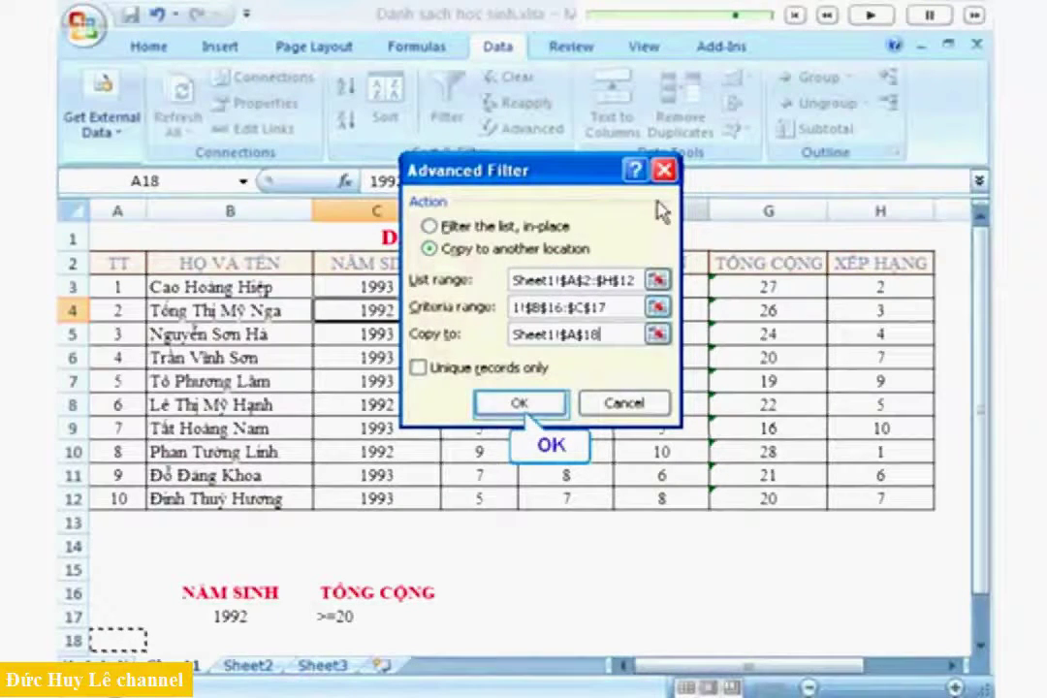
# Run the filter, producing a header and three 1992 students in rows 18–21.
pyautogui.click(519, 402)
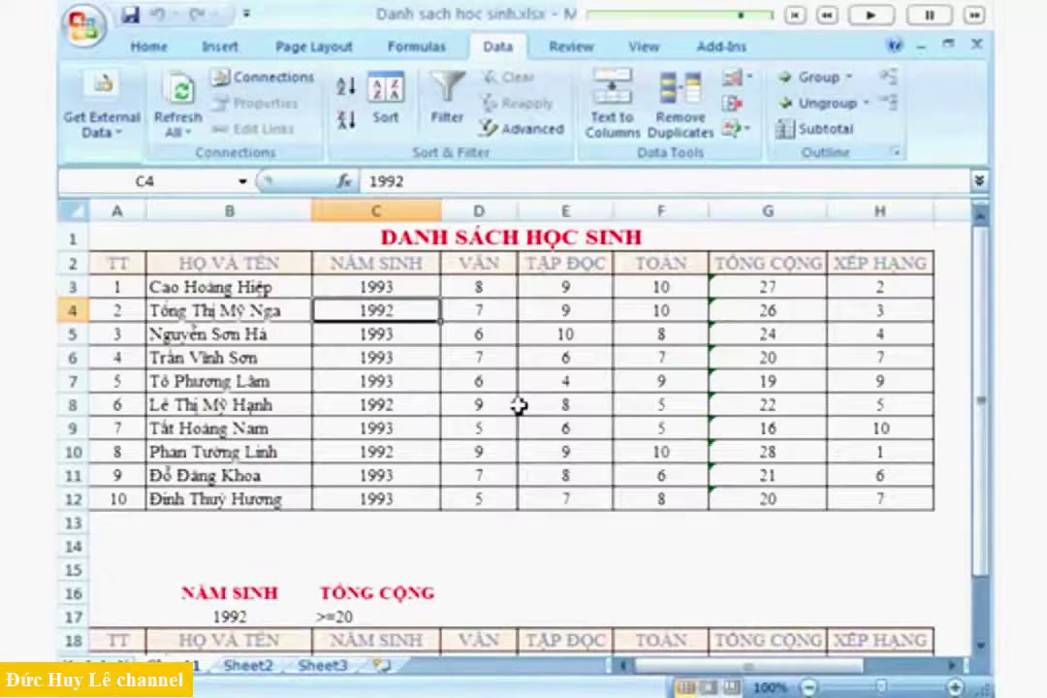
pyautogui.scroll(-2, 129, 500)
pyautogui.click(132, 498)
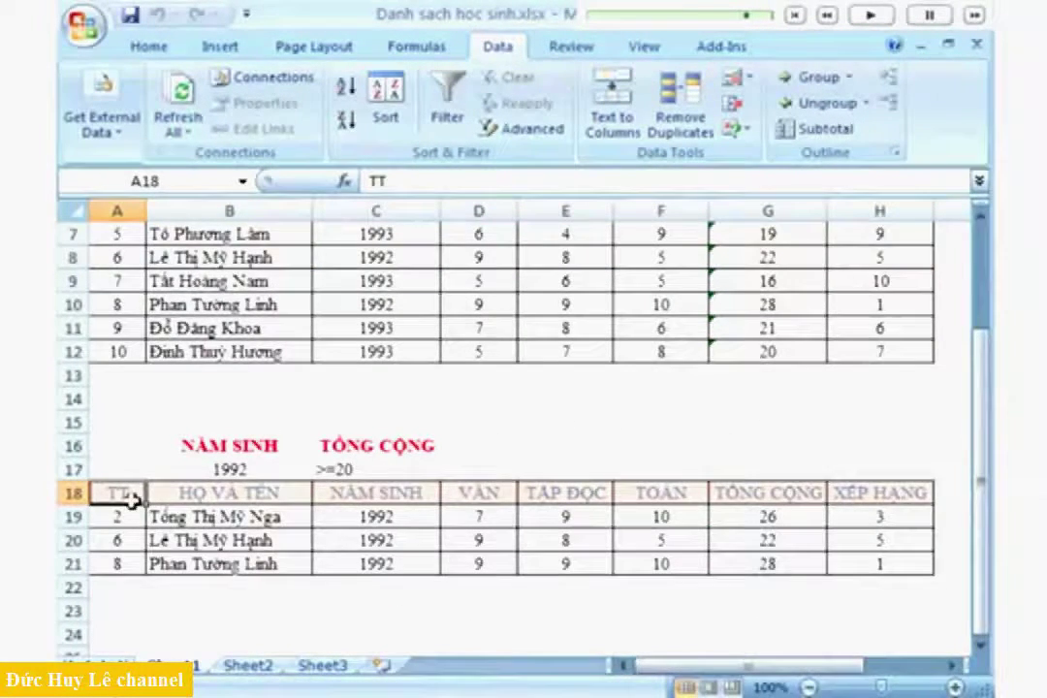